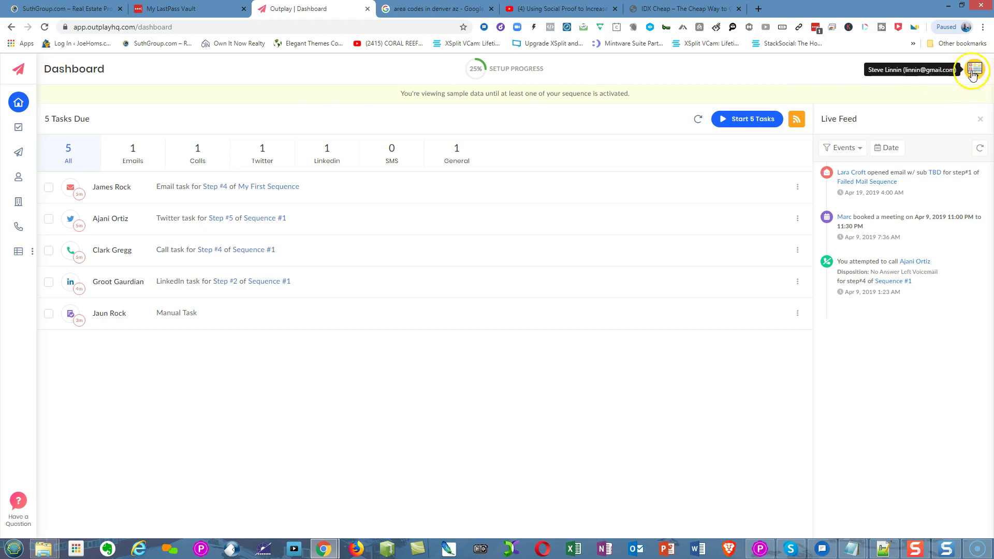
- Open the user dropdown from the avatar in the Dashboard's top-right corner
click(974, 71)
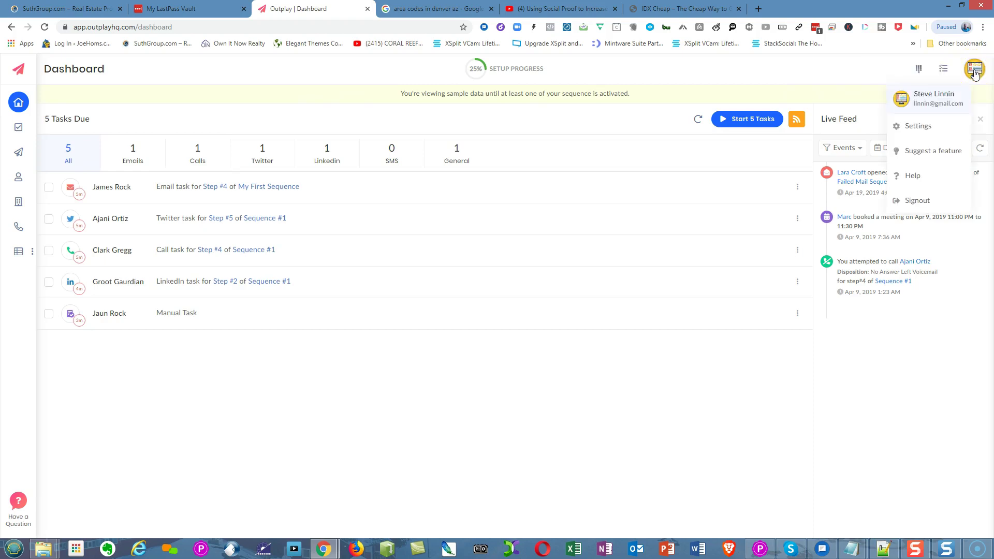
- Choose Settings to load My Account, showing the (UTC-07:00) America/Phoenix time zone
click(918, 126)
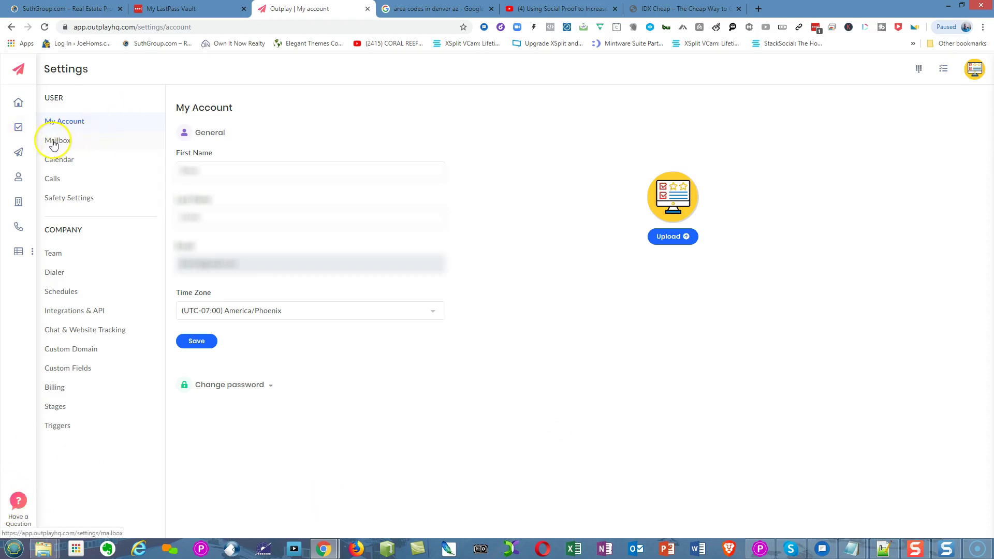
- Go to the Calls page under USER to view the assigned and forwarding numbers
click(52, 179)
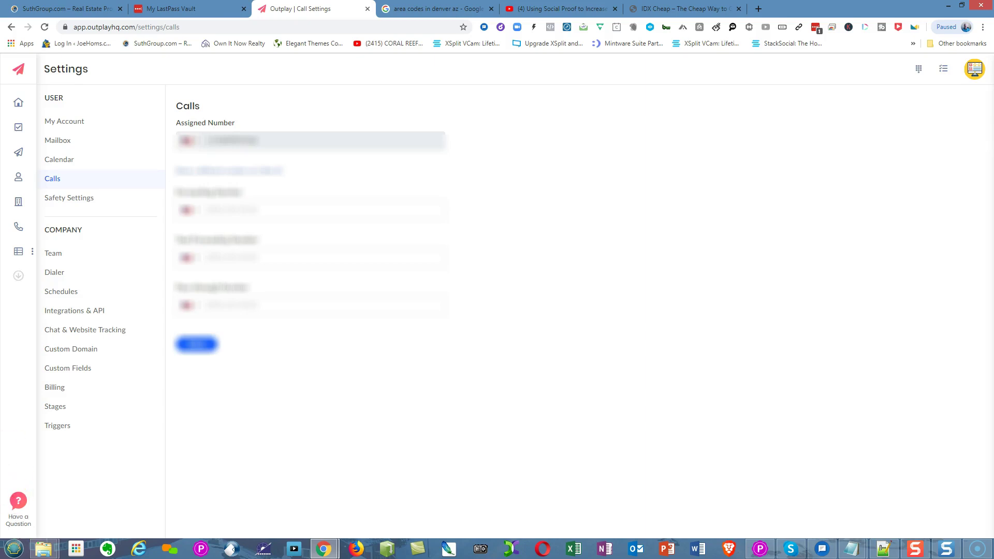
- View Safety Settings, showing the 200-per-day mail limit and 10 deliveries per minute
click(71, 202)
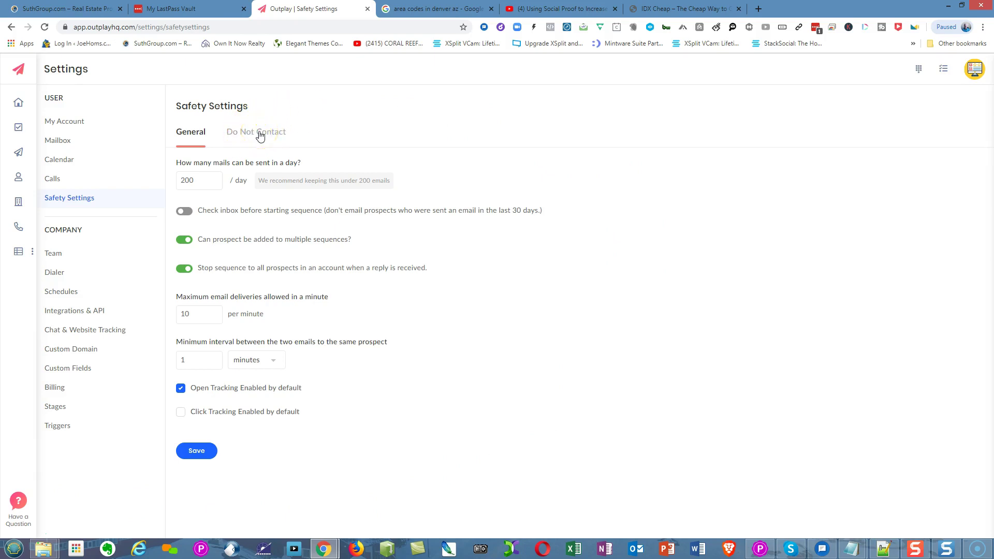
- Switch to the Do Not Contact tab and review its empty blocked-domains list
click(260, 136)
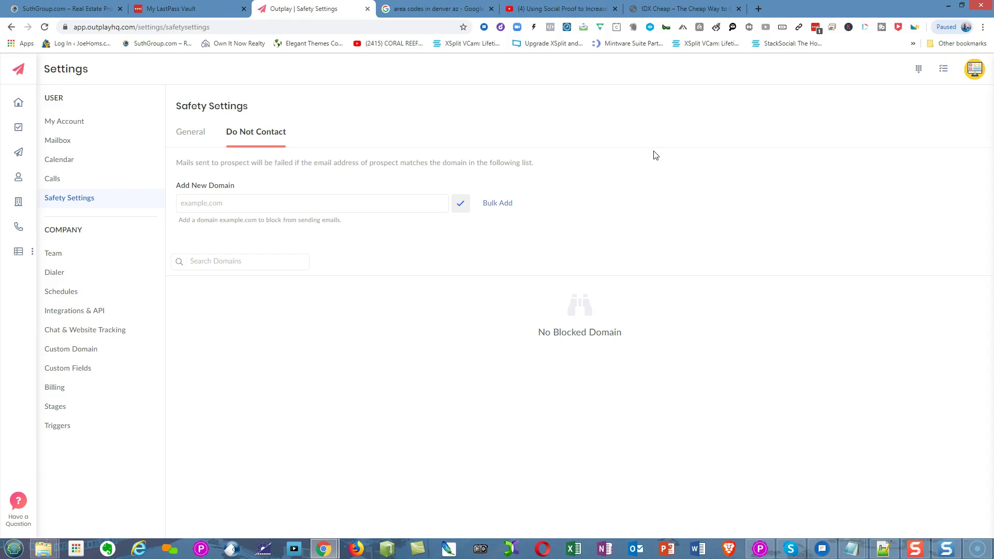
drag(635, 156, 651, 123)
click(648, 122)
click(636, 122)
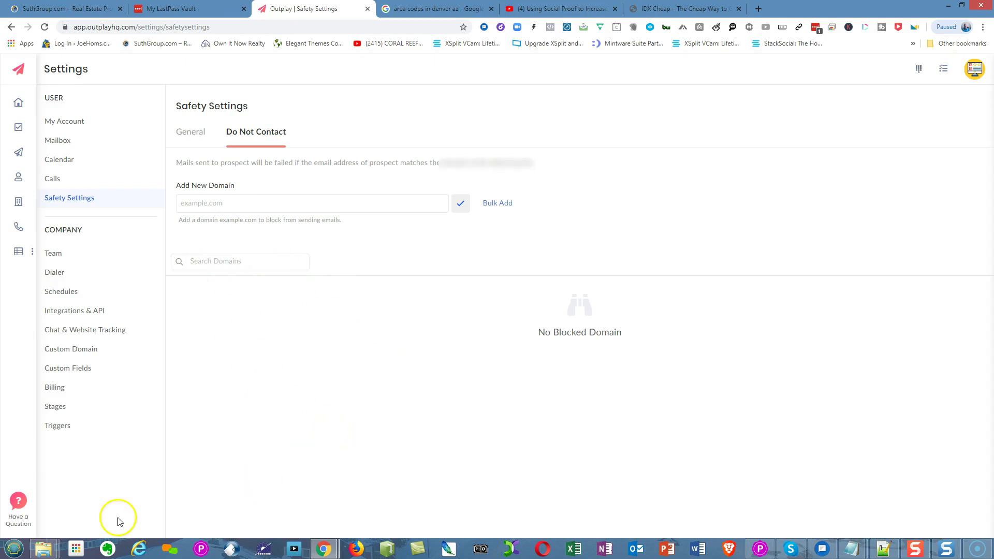
- Go to Dialer under COMPANY to see number assignments and the fallback number
click(19, 536)
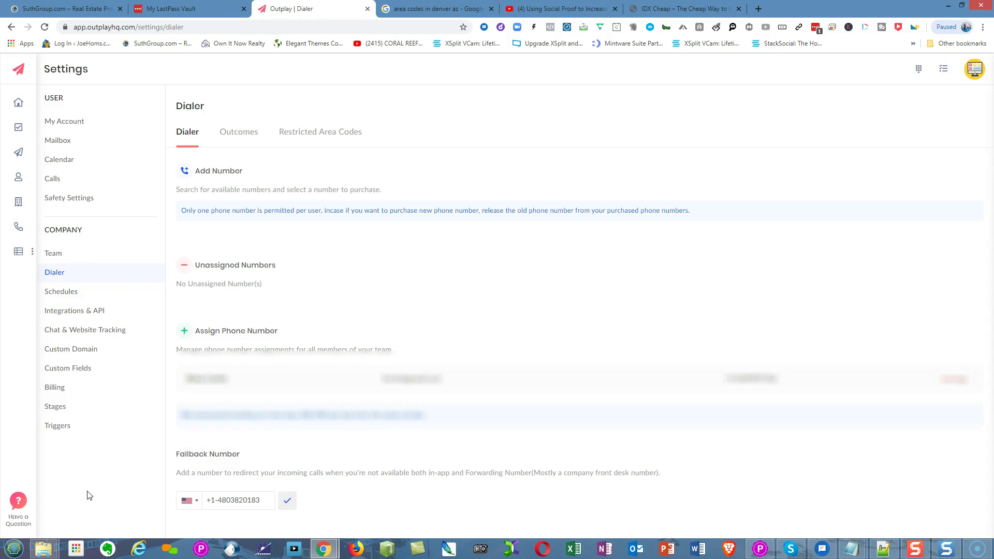
- Go to Schedules under COMPANY, listing the Default Schedule in America/Phoenix time
click(89, 468)
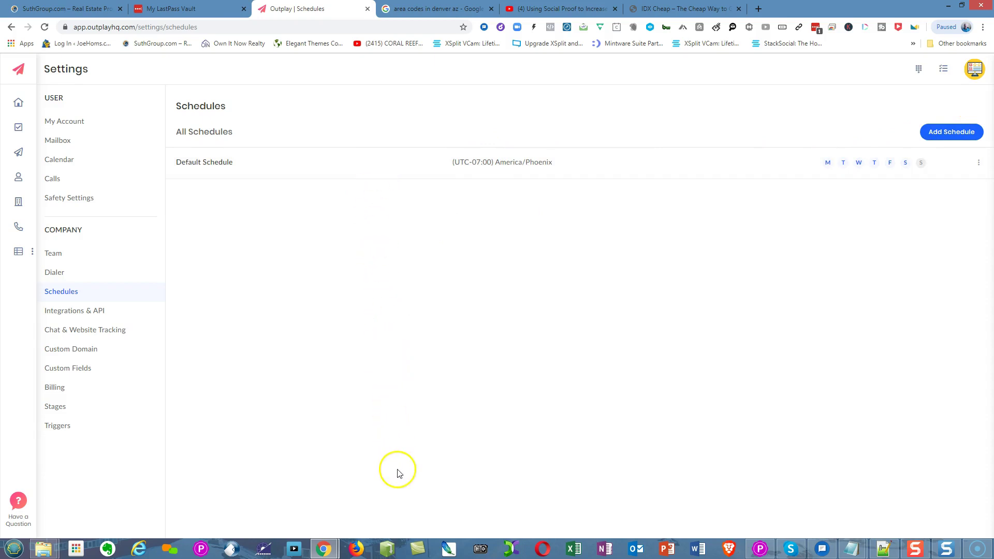
- Edit and update the Default Schedule's working hours, then return to the schedules list
click(978, 162)
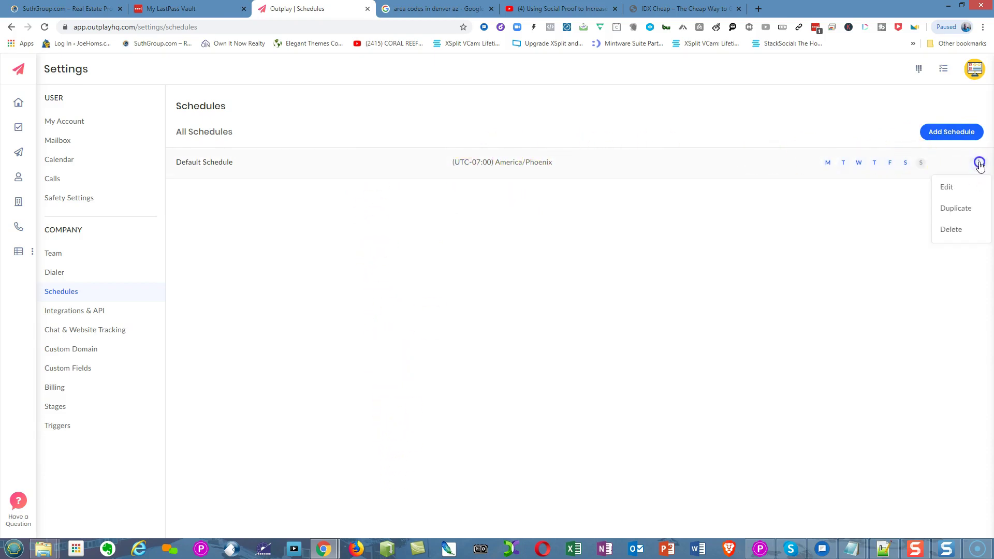
click(950, 189)
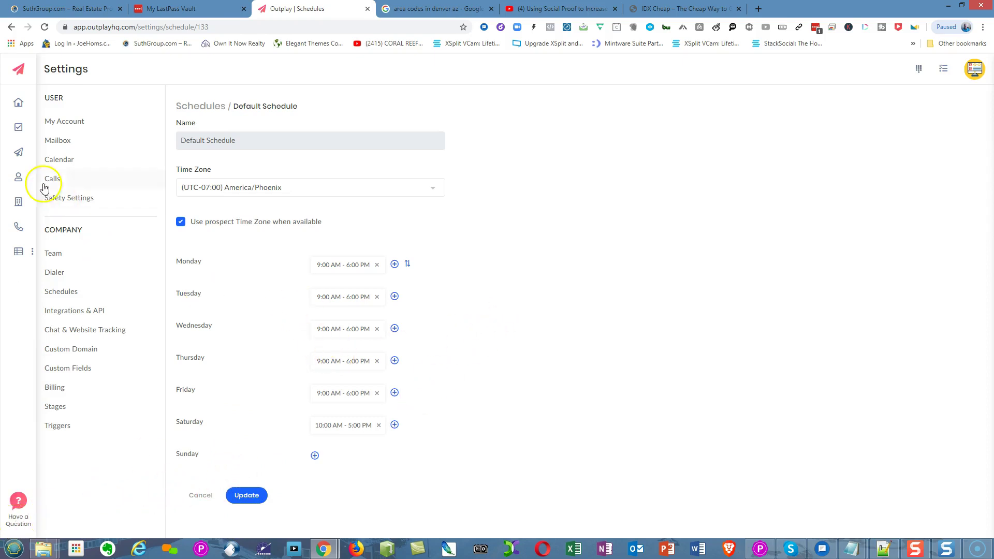
click(238, 497)
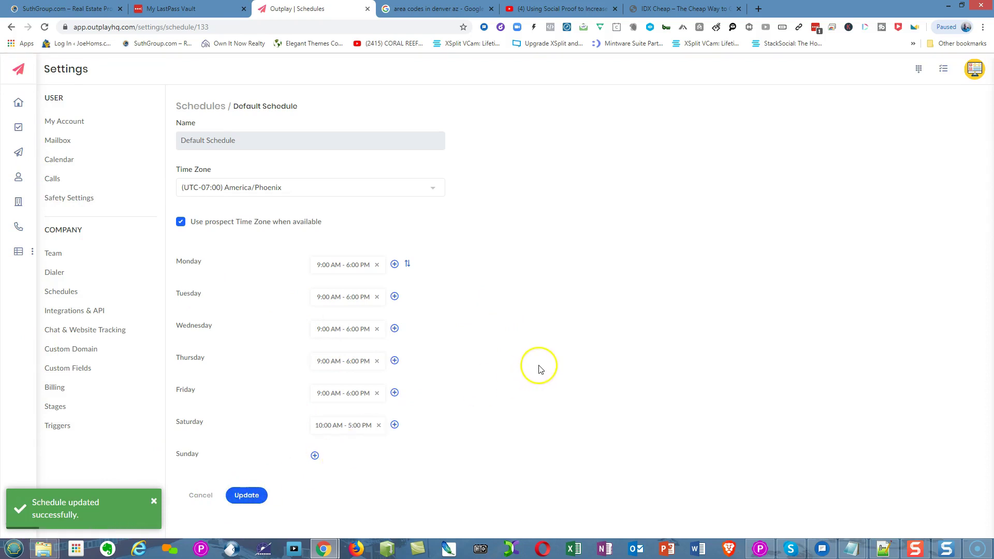
click(56, 293)
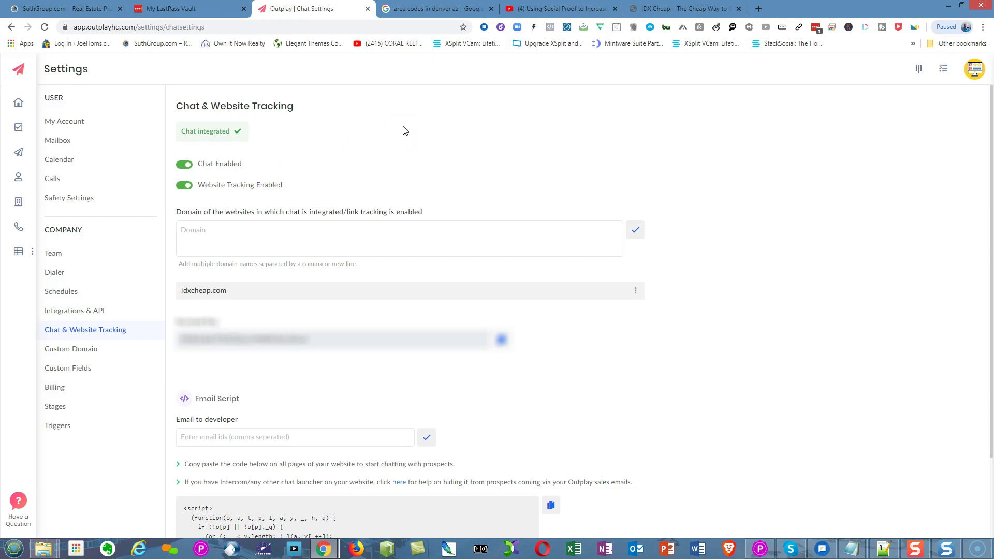
drag(401, 130, 387, 130)
mouse_move(390, 131)
mouse_down()
mouse_move(429, 147)
mouse_move(219, 249)
mouse_move(189, 228)
mouse_up()
click(184, 437)
click(426, 438)
drag(737, 409, 805, 446)
- Review the Custom Domain setup instructions in the settings
click(71, 349)
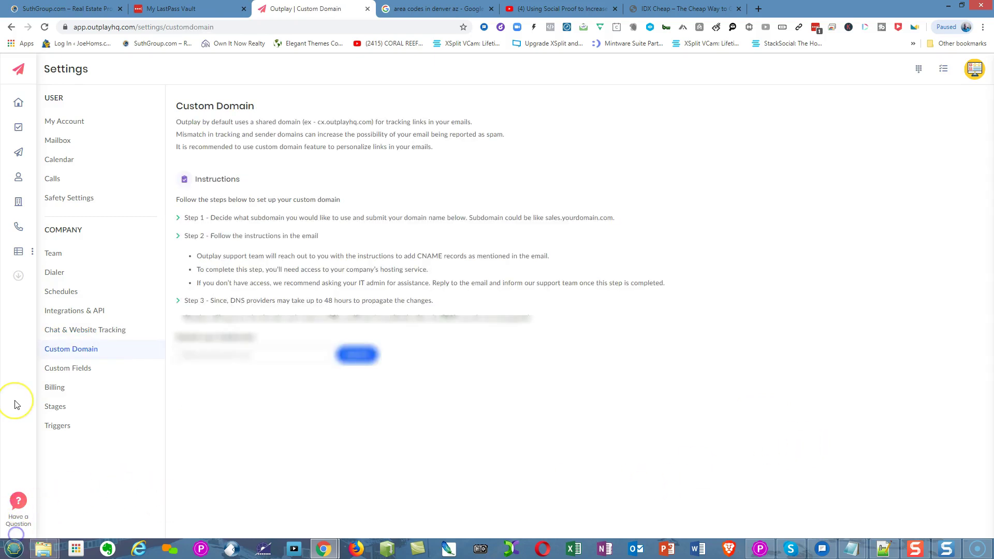
click(14, 397)
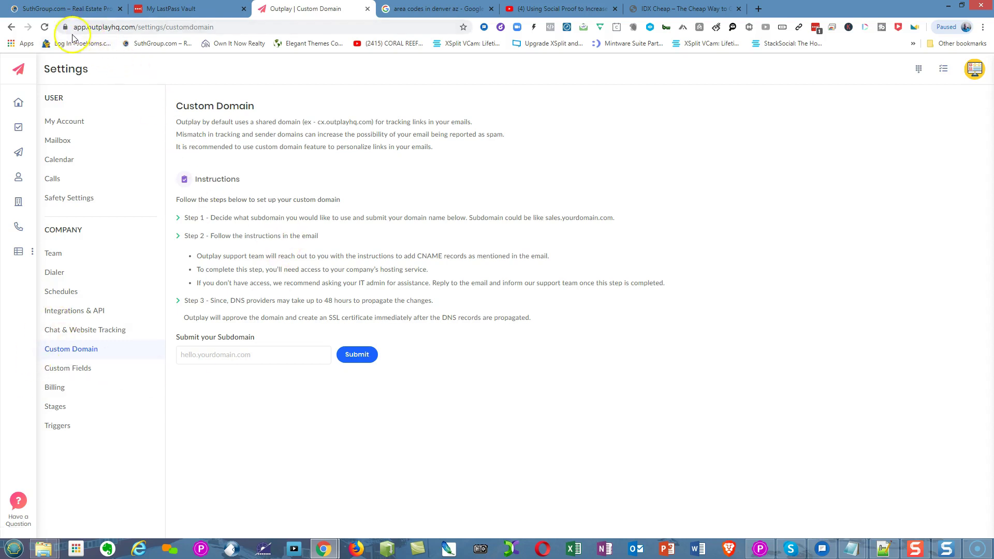
drag(215, 27, 53, 21)
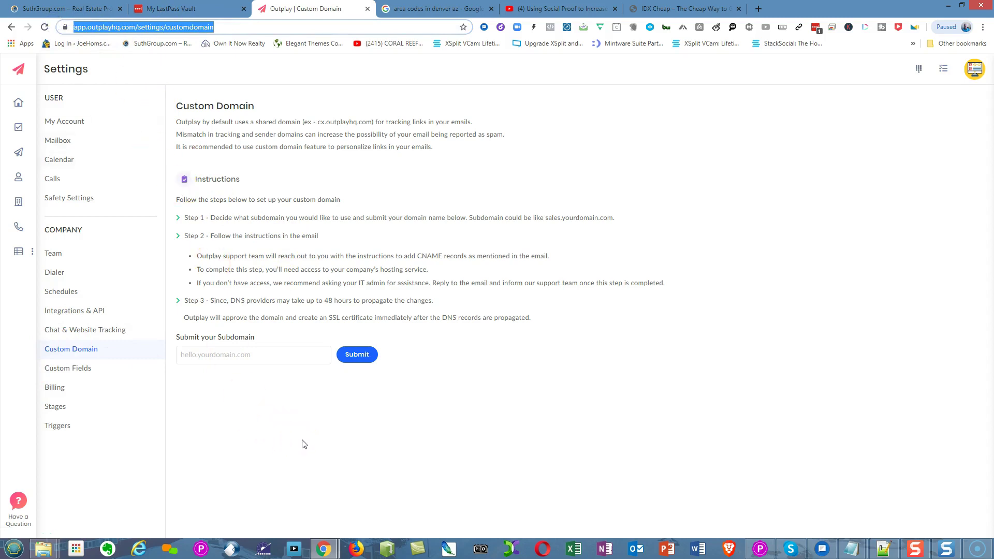
click(694, 199)
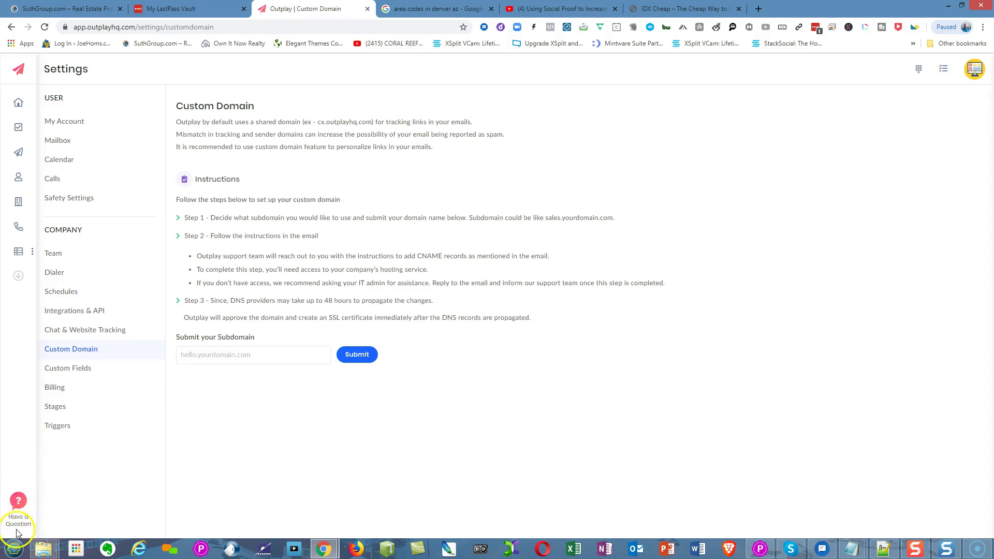
- Open and close the Have a Question support chat, then go to Custom Fields
click(21, 502)
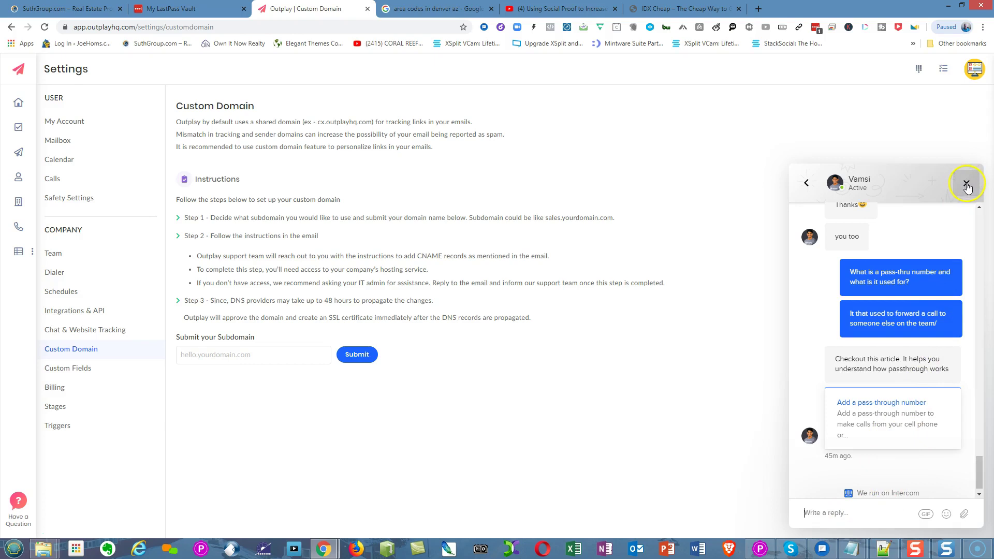
click(966, 185)
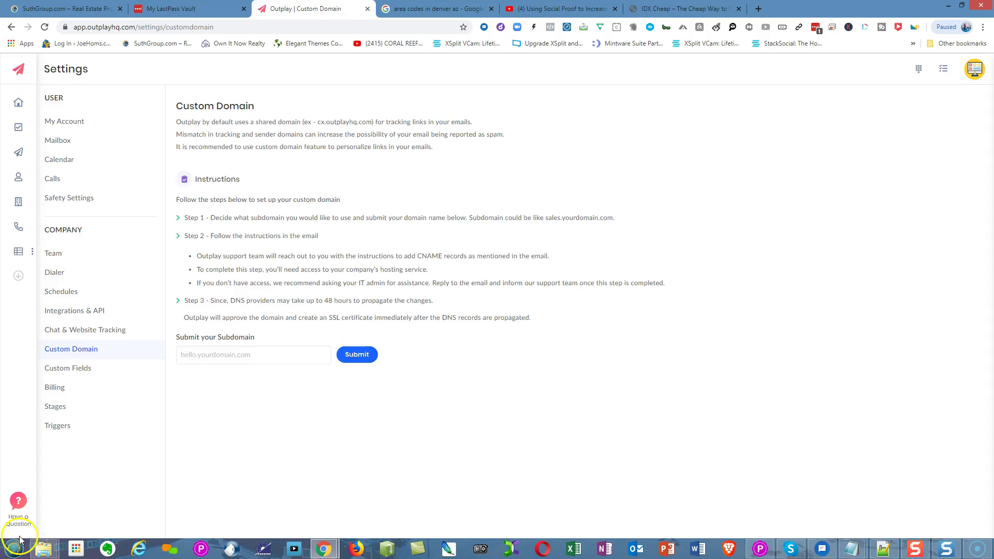
click(68, 368)
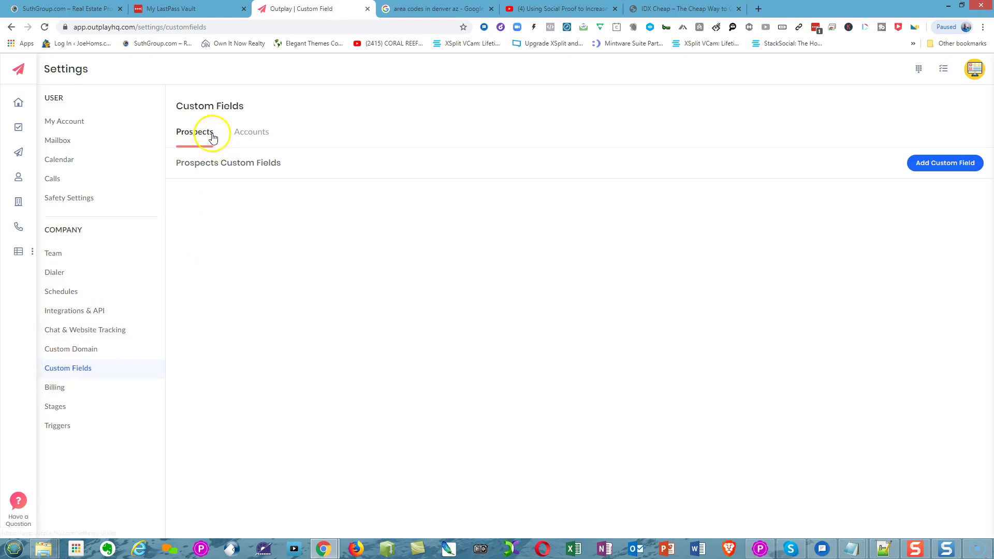
- Add a prospect custom field named 'website' with Field Type text
click(251, 136)
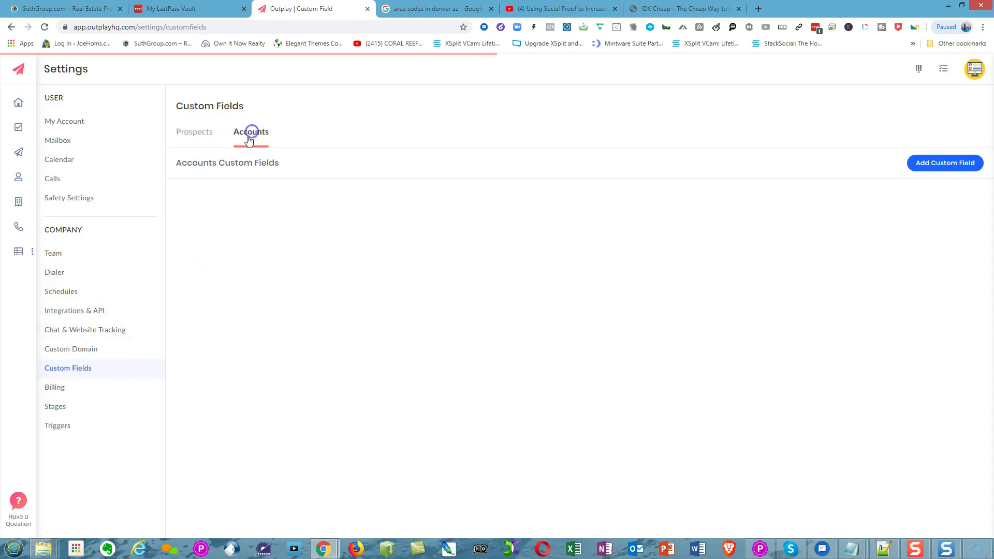
click(188, 134)
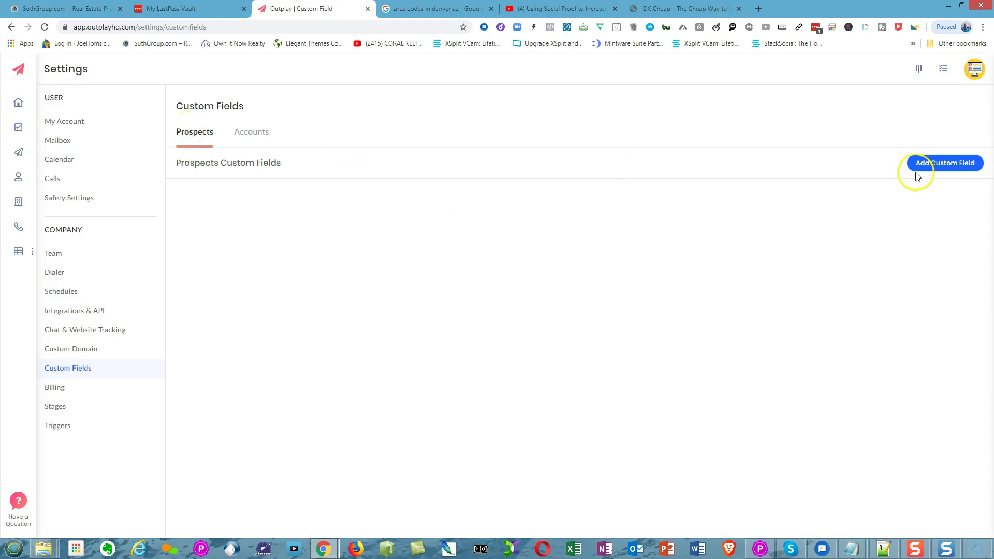
click(927, 162)
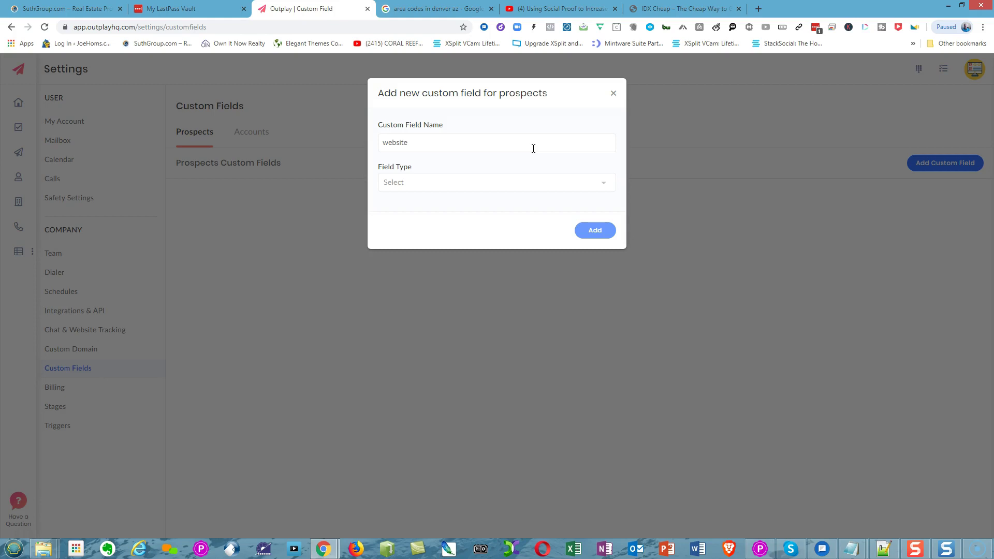
click(544, 179)
click(449, 202)
click(600, 230)
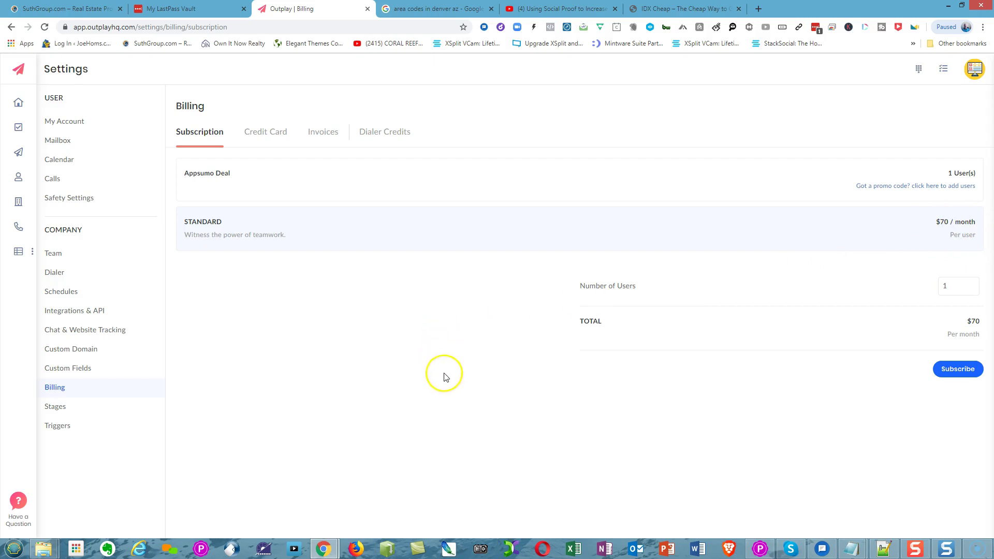
- Drag on the Billing page's Subscription tab showing the Appsumo STANDARD plan
drag(367, 386, 372, 415)
- Show the Dialer Credits balance of $10.0 and notifications, then the billing Invoices
click(382, 134)
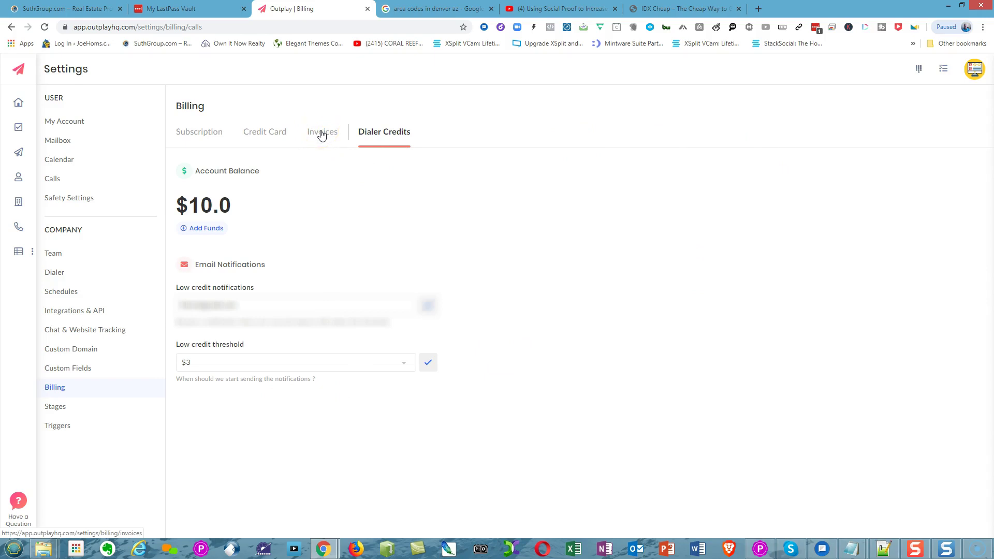
click(320, 134)
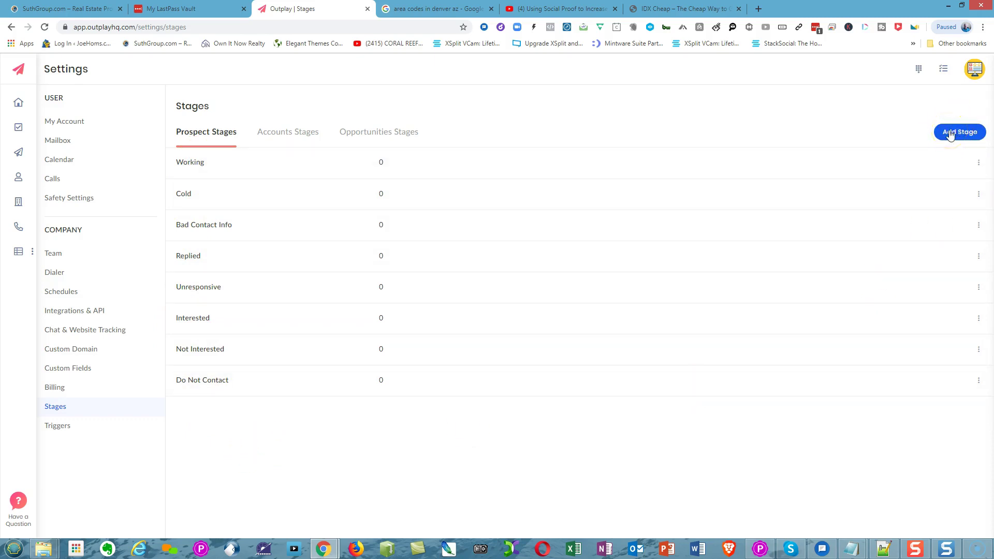
- Open the Add new Stage form and close it without adding a stage
click(951, 133)
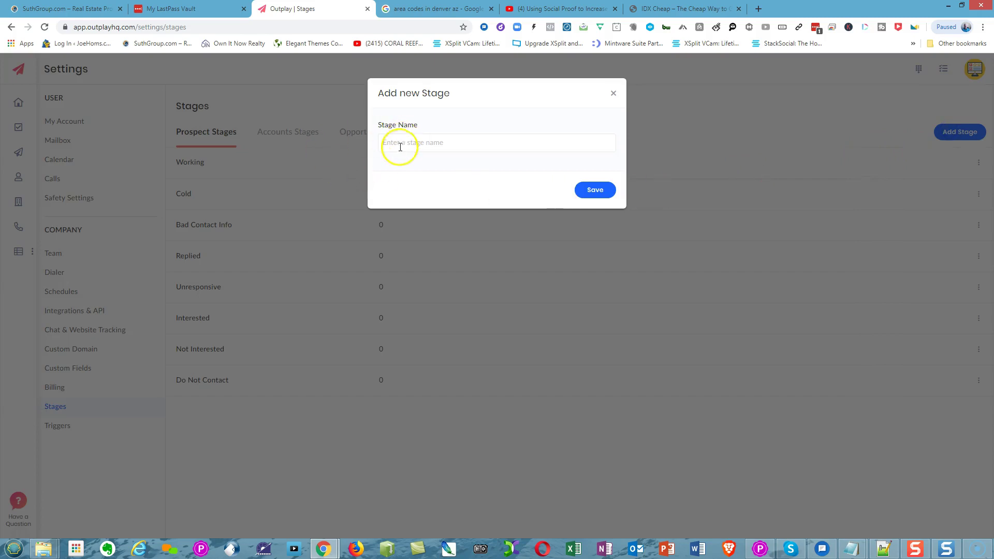
click(613, 94)
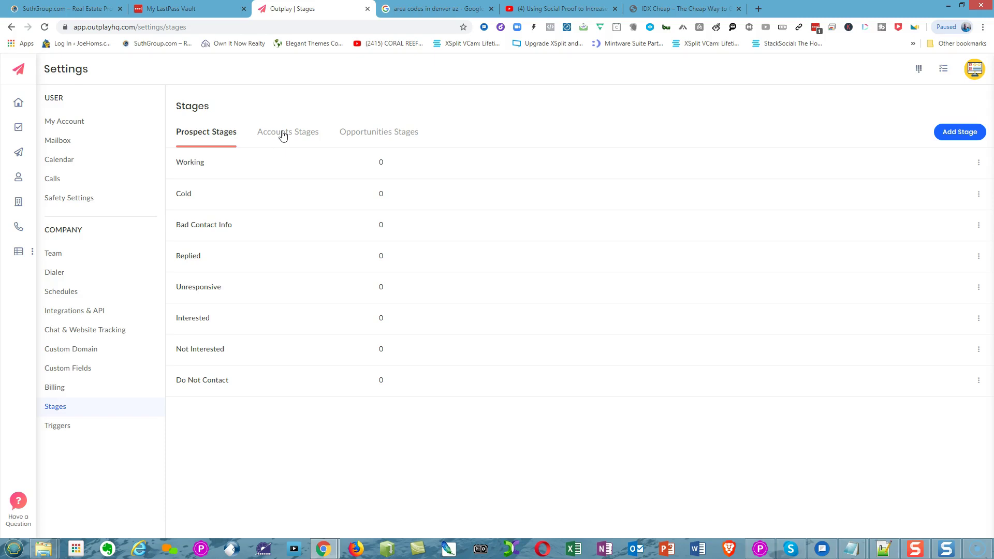
- Show the Accounts Stages list, then the Opportunities Stages from Qualification to Closed Won/Lost
click(283, 136)
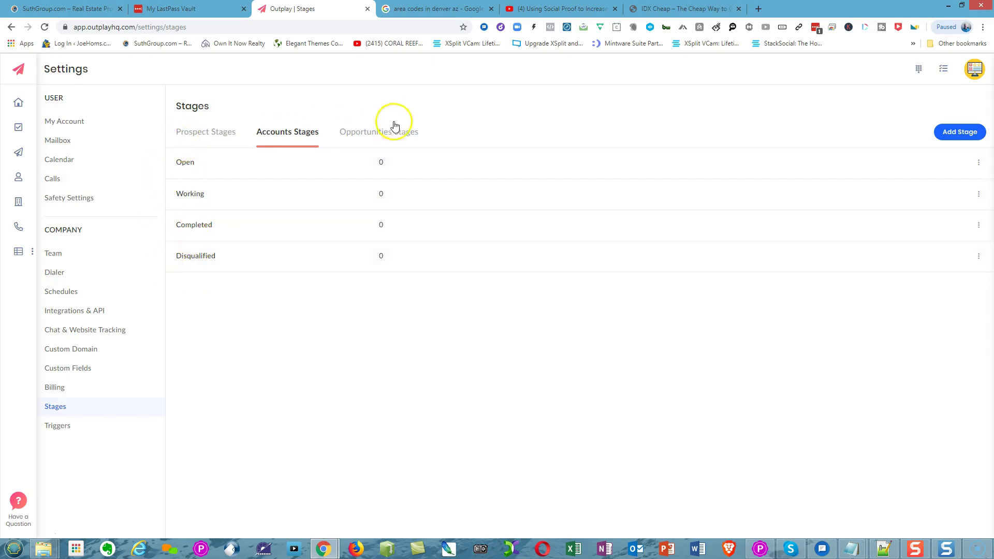
click(375, 135)
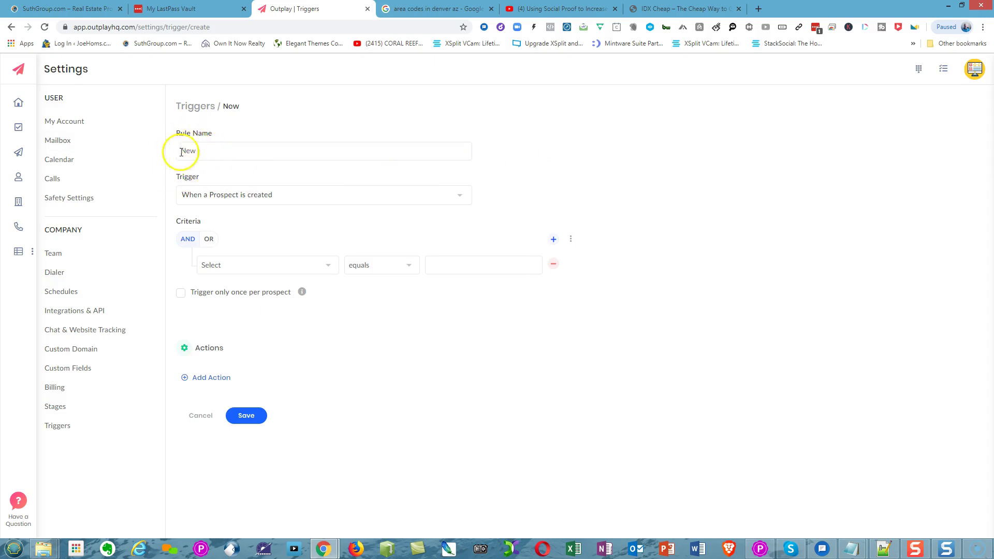
- Set up trigger rule 'New' on 'When a Prospect is created', leaving the criterion field and value empty
drag(181, 149, 204, 149)
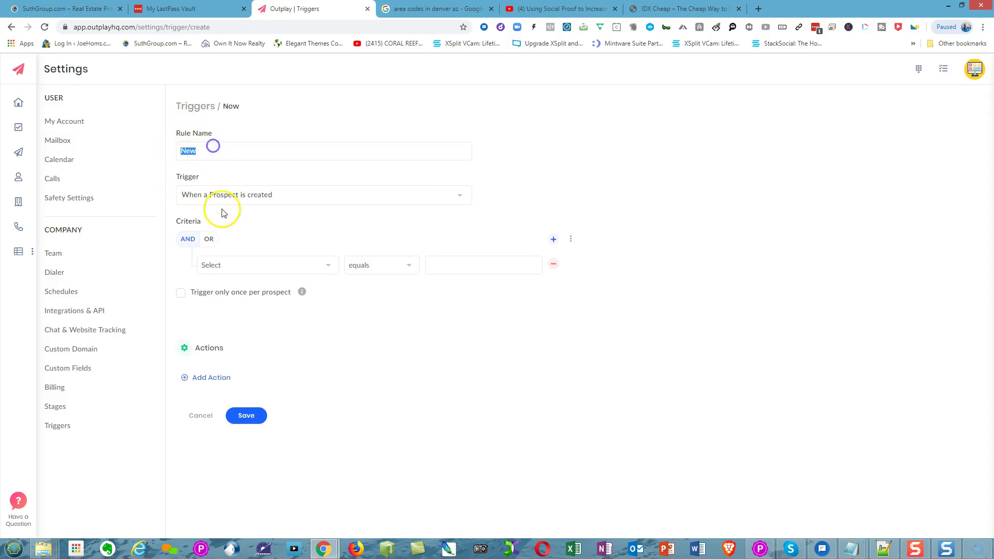
click(459, 196)
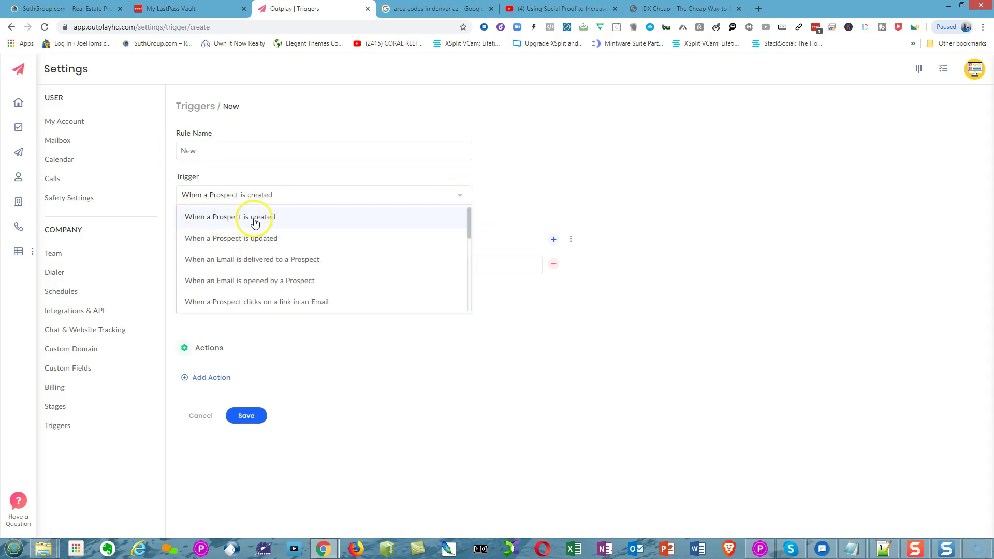
click(523, 185)
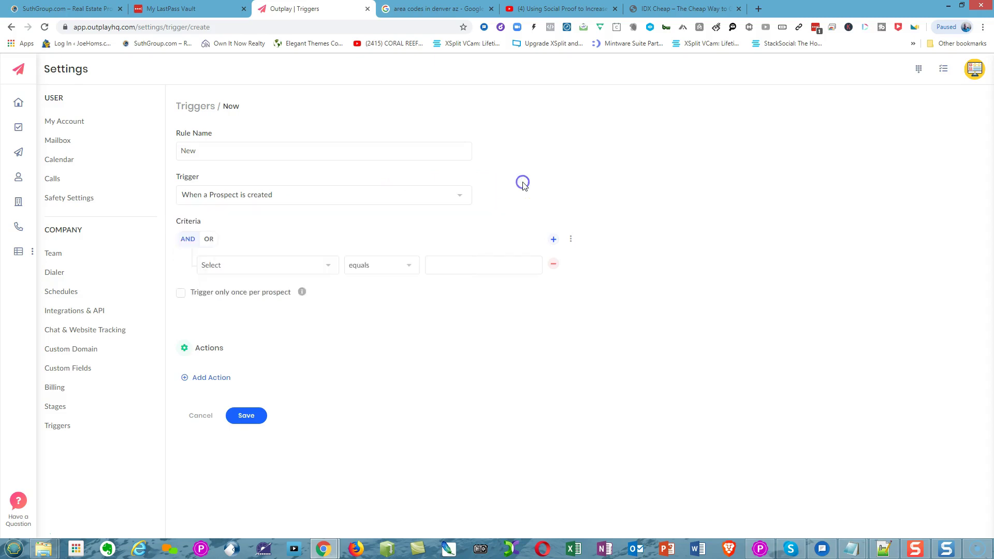
click(328, 267)
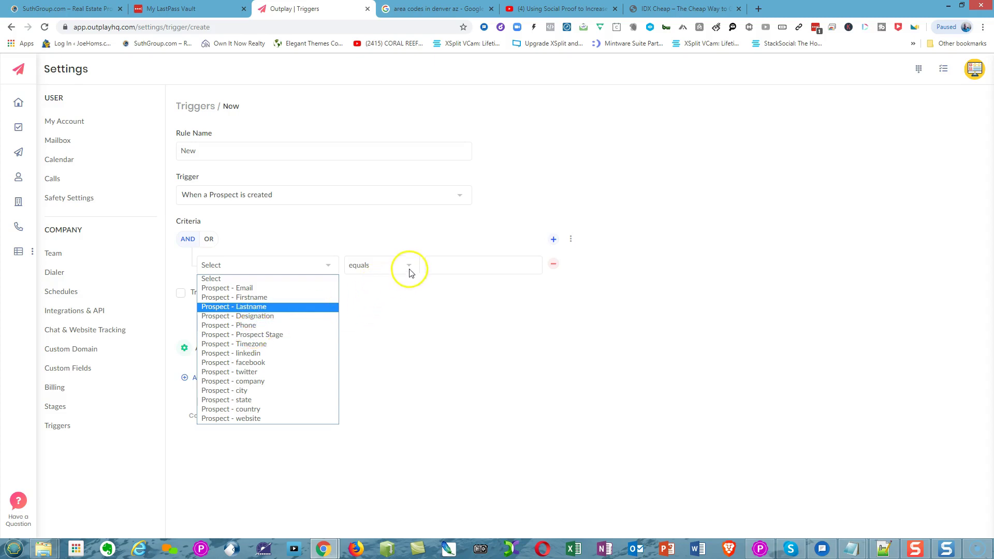
click(430, 262)
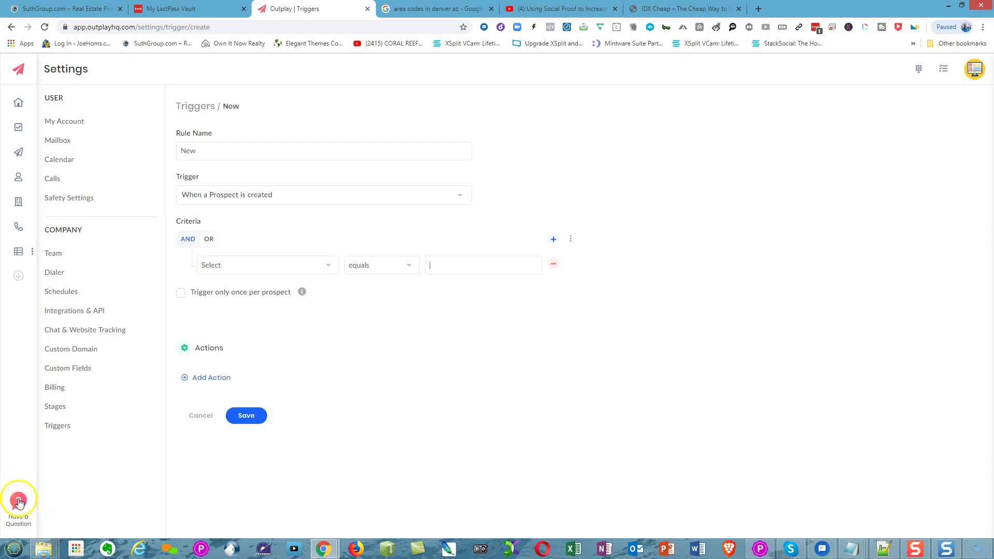
- Open the support chat with the pass-through numbers conversation and focus its reply box
click(18, 501)
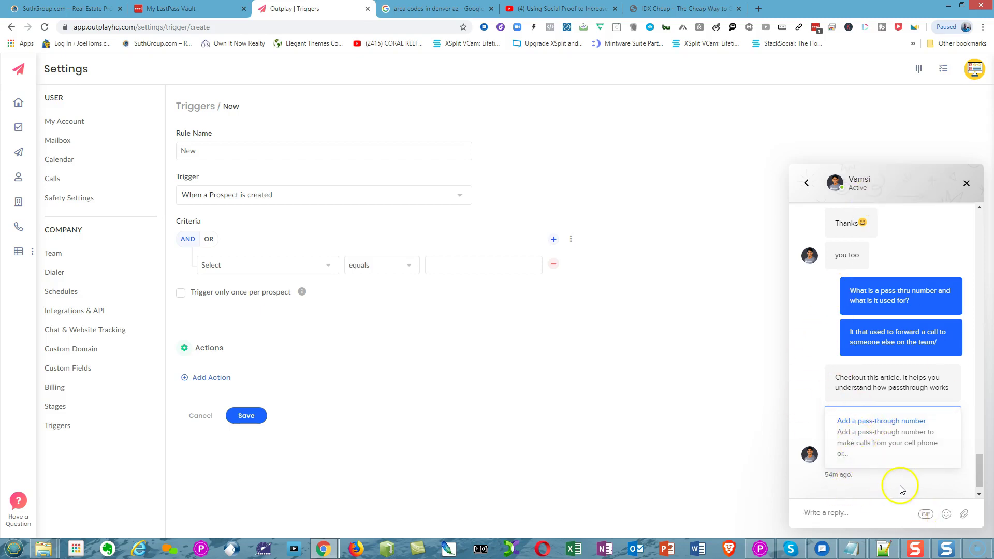
click(839, 515)
- Close the support chat panel
click(966, 185)
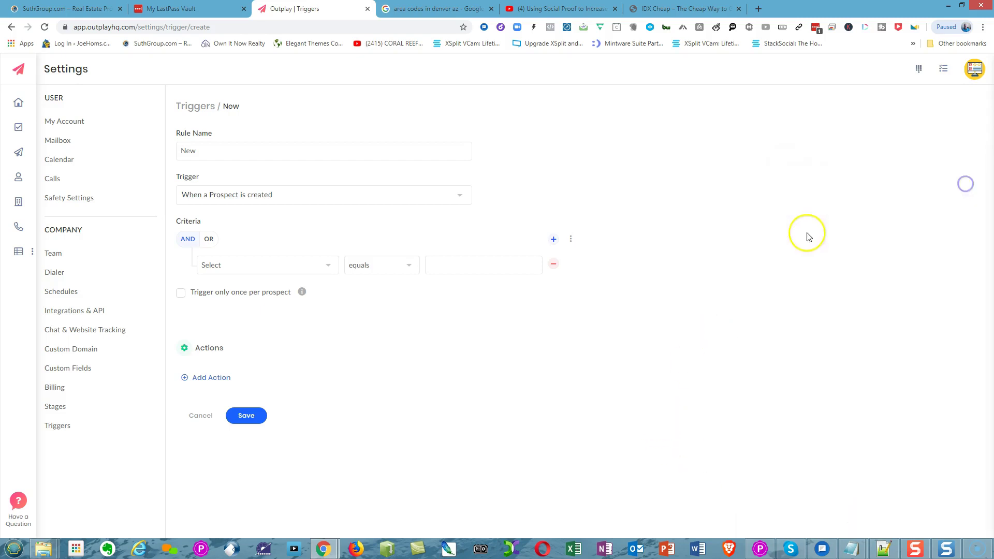